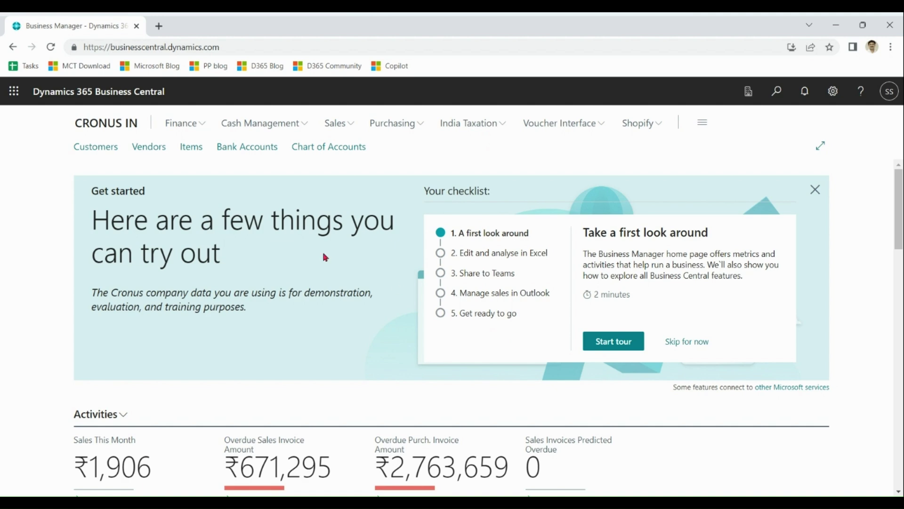
- Open the item card for 1900-S PARIS Guest Chair, black from the Items list
left_click(197, 149)
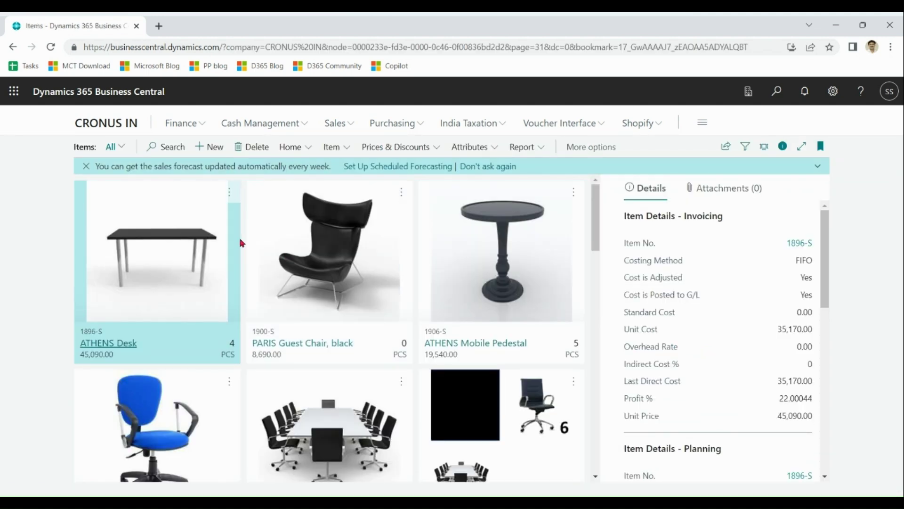
left_click(324, 236)
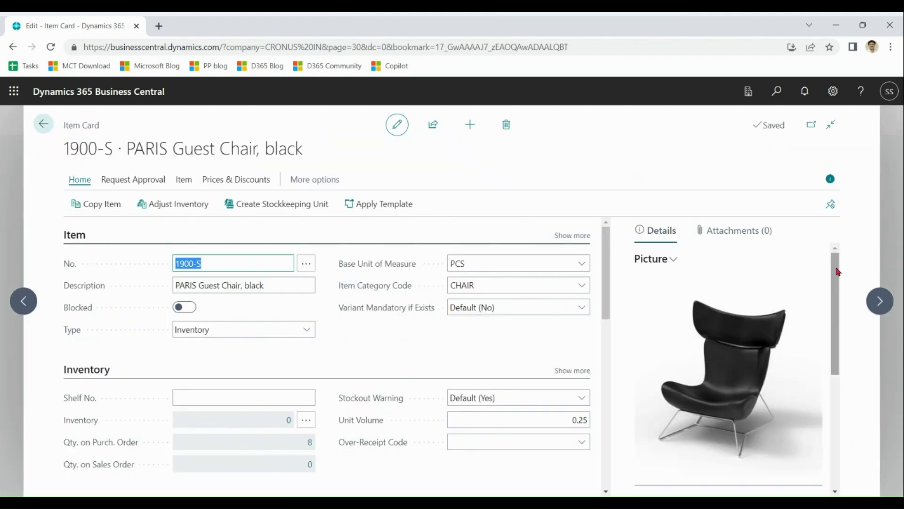
mouse_move(838, 267)
left_mouse_down()
mouse_move(837, 376)
mouse_move(836, 264)
left_mouse_up()
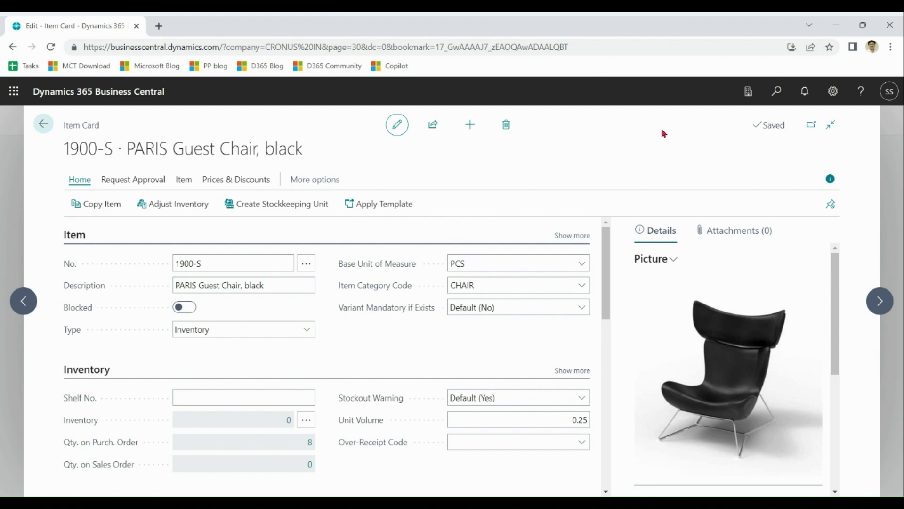
- Open the Feature Management page through the 'feature' search
left_click(777, 92)
type("fea")
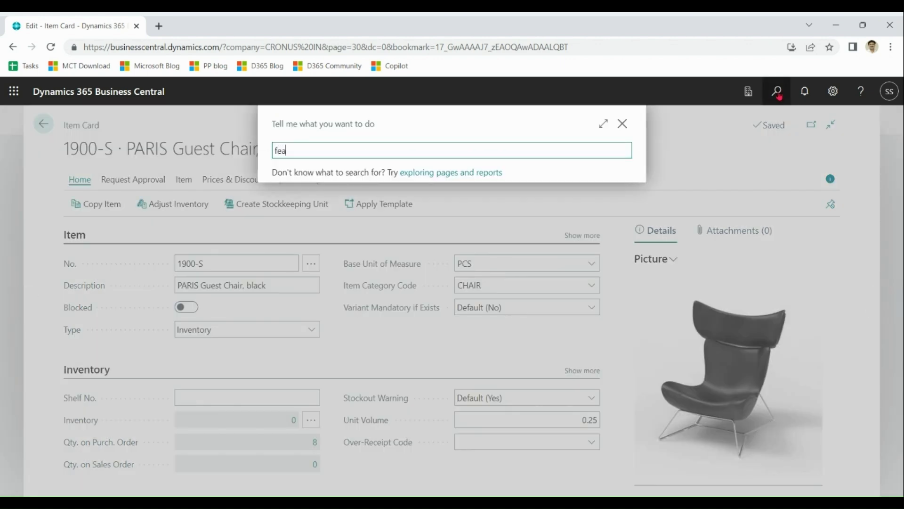
type("ture")
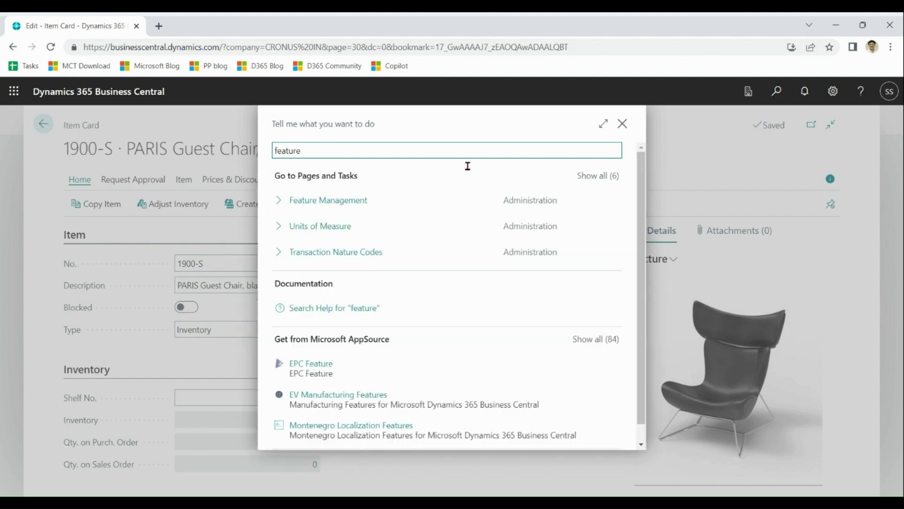
left_click(350, 211)
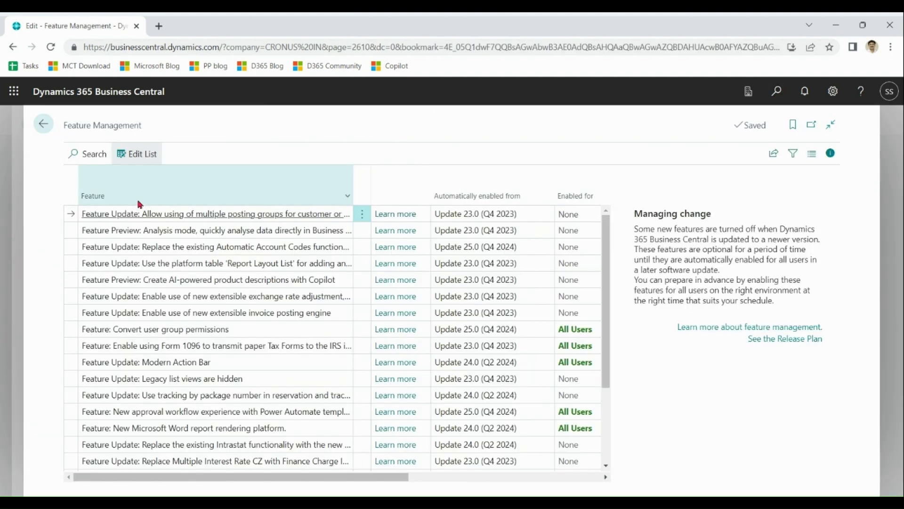
- Filter features by 'ai-pow' and enable Copilot product descriptions for All Users
left_click(88, 161)
type("a")
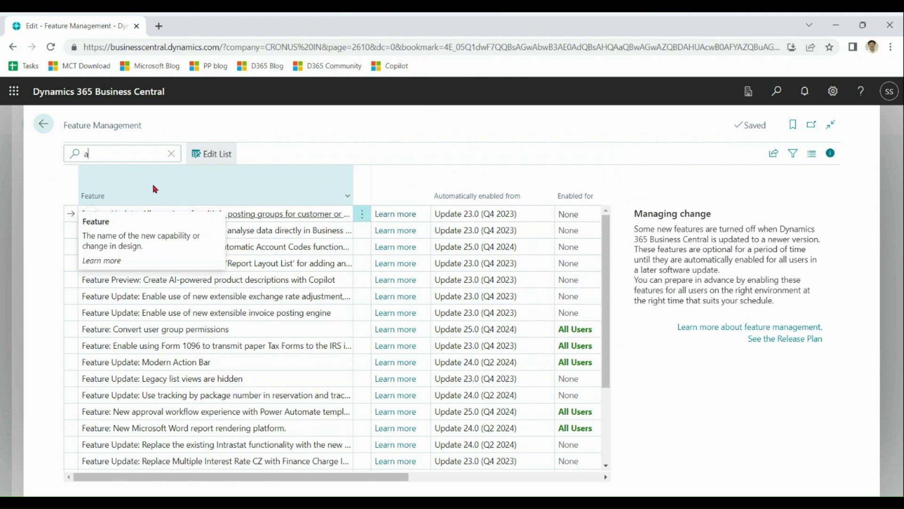
type("i-pow")
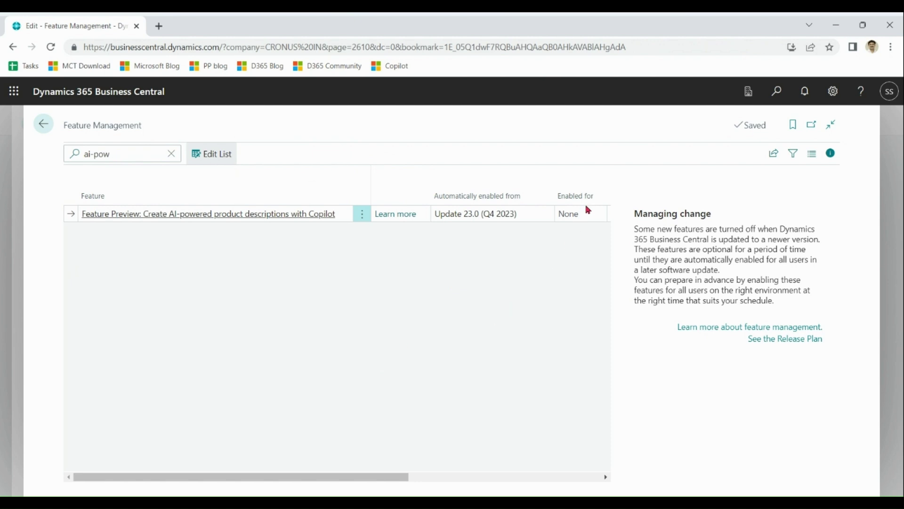
left_click(592, 216)
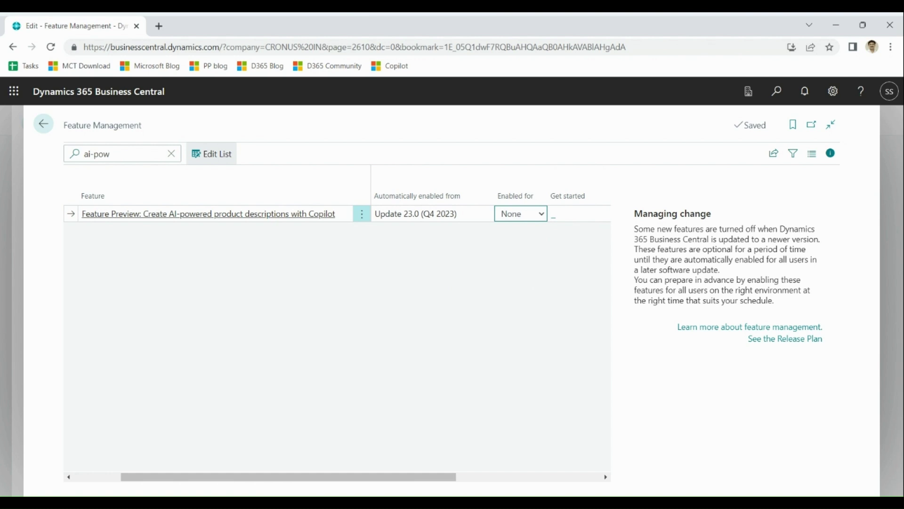
left_click(535, 226)
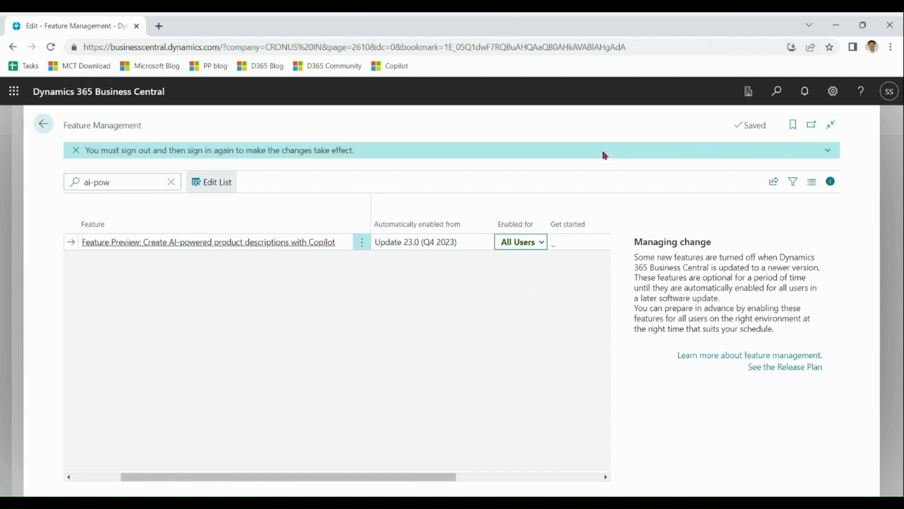
- Reload Business Central, reopen the PARIS Guest Chair, black card, and scroll to Marketing Text
left_click(414, 47)
type("bus")
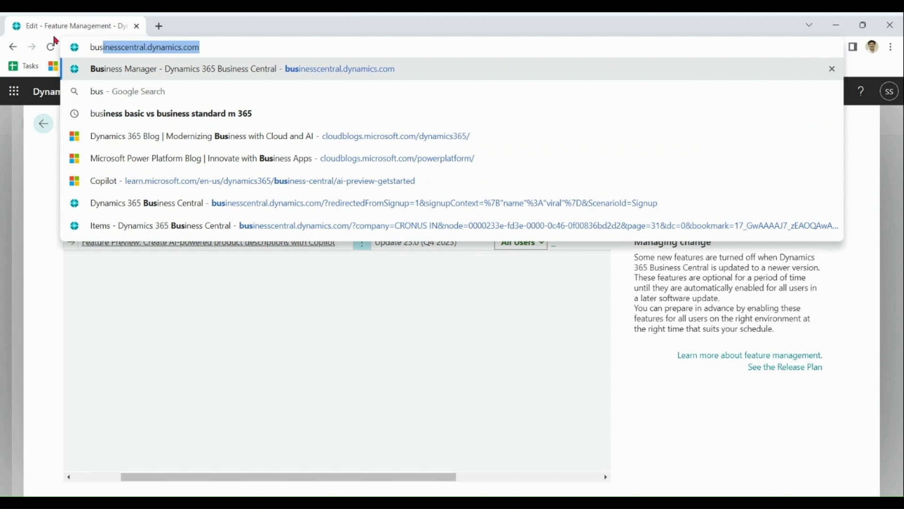
key("Return")
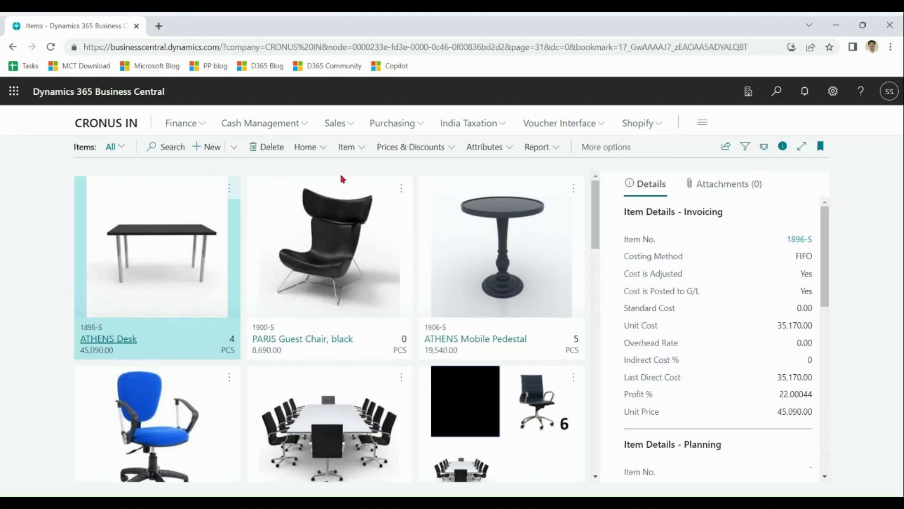
left_click(347, 242)
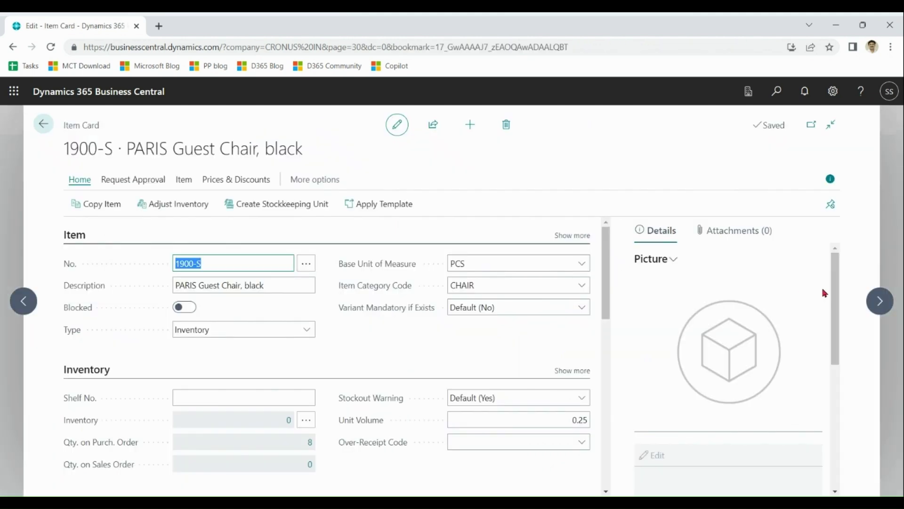
left_click_drag(835, 280, 841, 359)
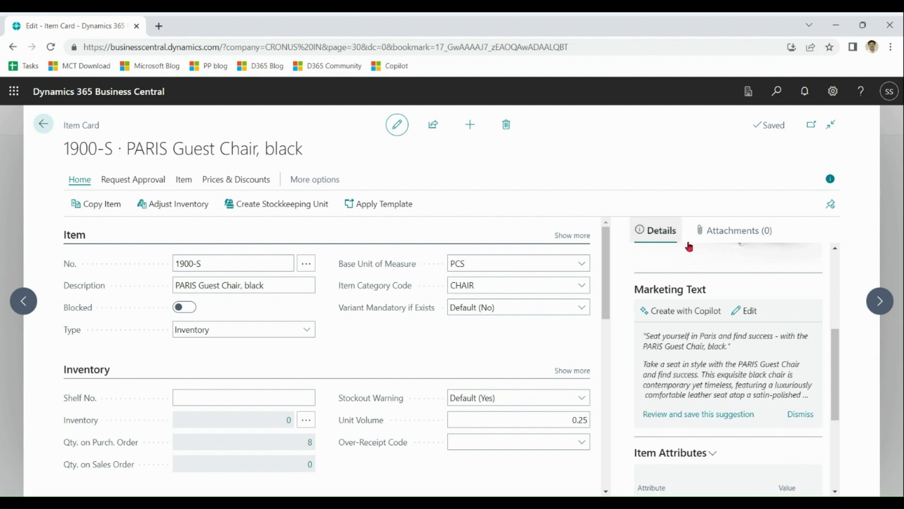
- Generate a Copilot marketing text draft with Formal tone and Tagline format
left_click(750, 318)
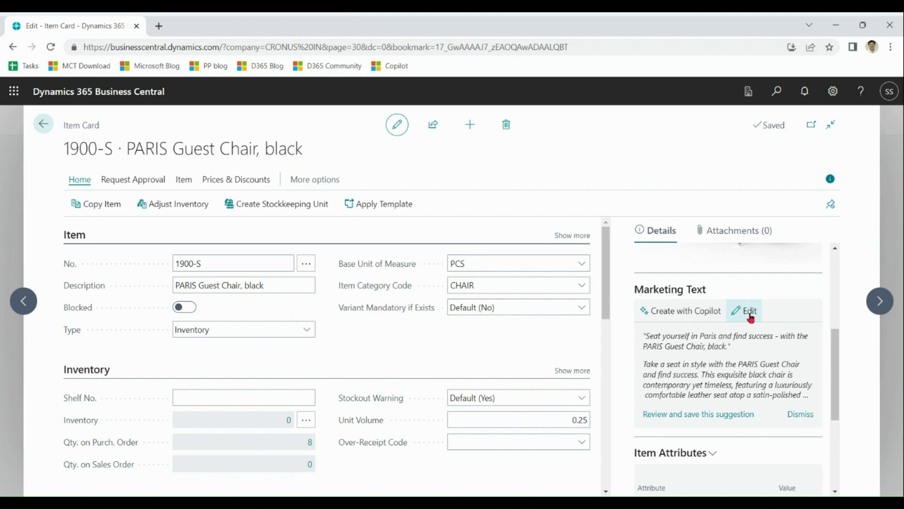
left_click(420, 261)
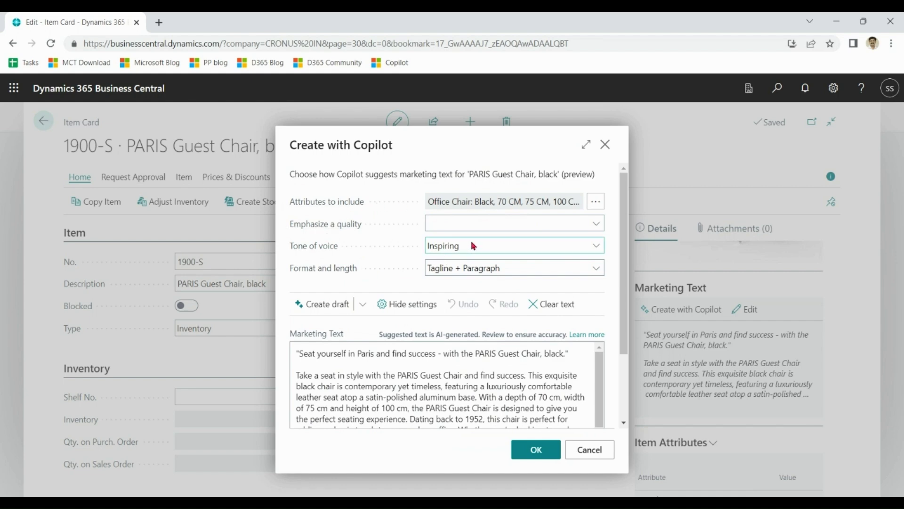
left_click(465, 262)
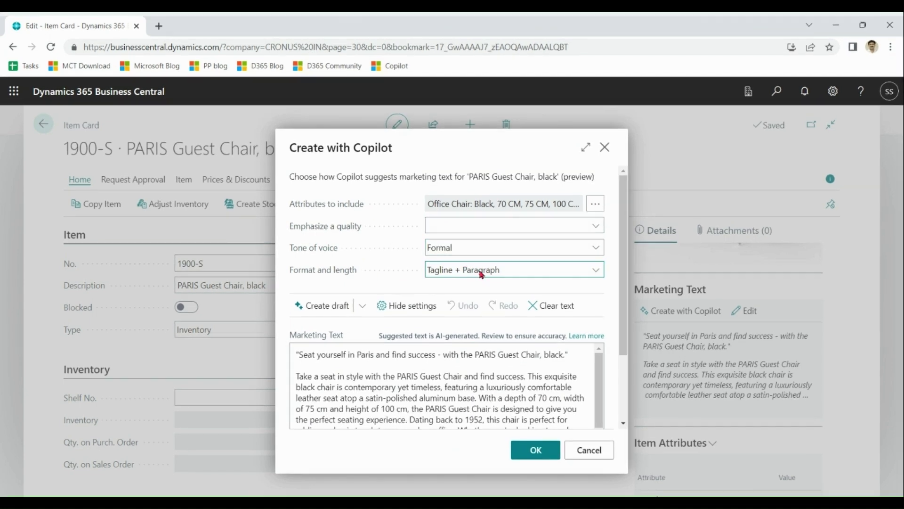
left_click(462, 281)
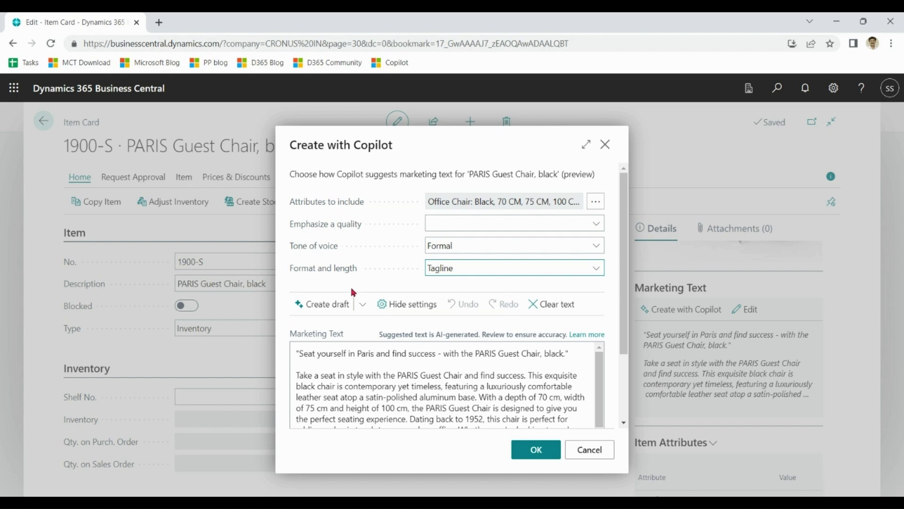
left_click(330, 305)
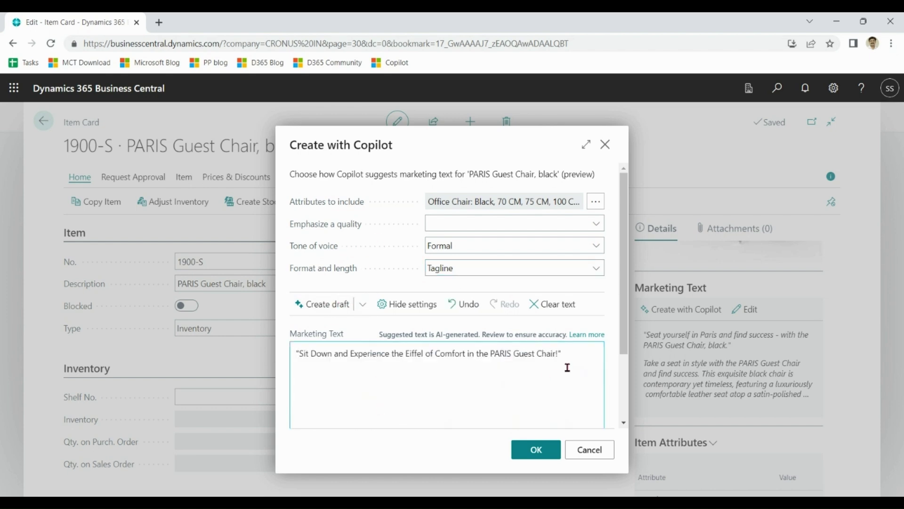
left_click(298, 356)
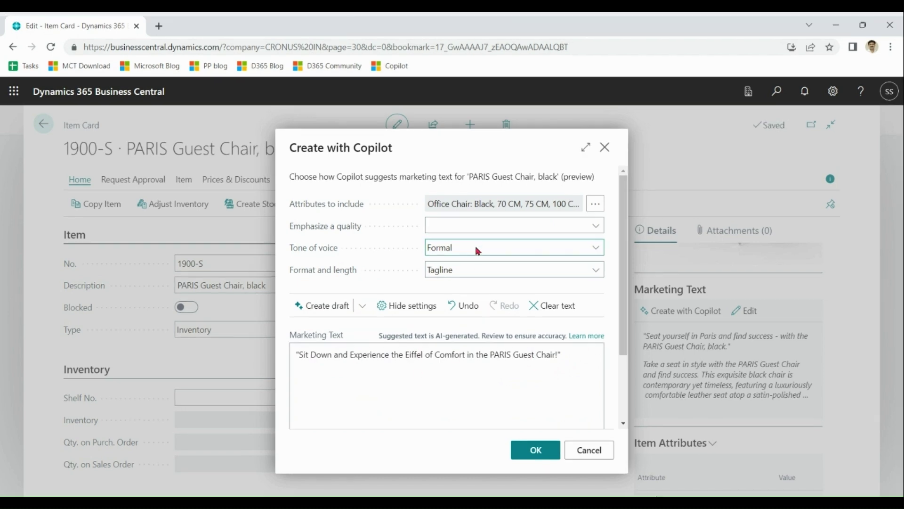
- Redraft the marketing text as Casual and Brief, adding 'Hello' on a new first line
left_click(509, 270)
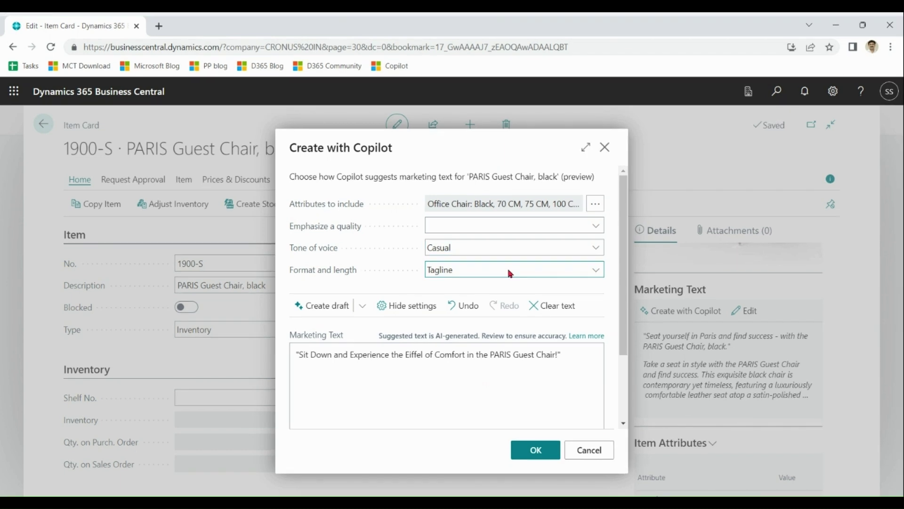
left_click(497, 328)
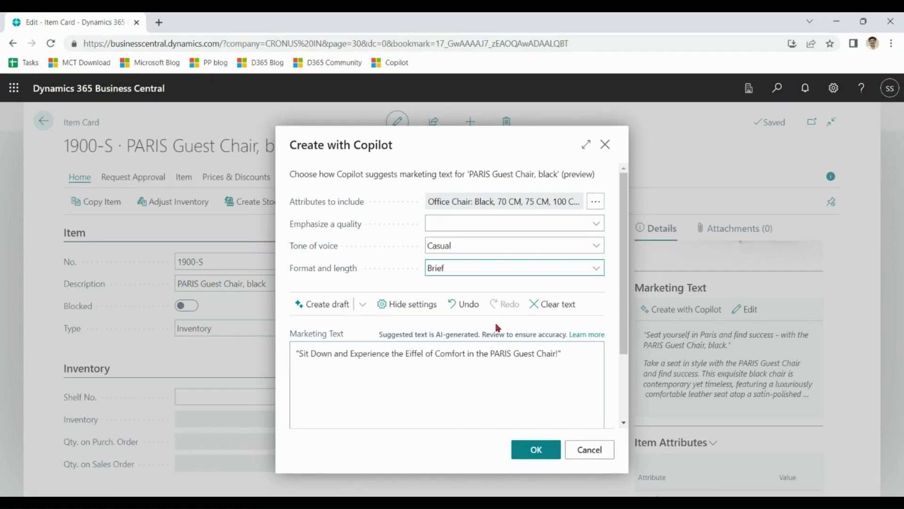
left_click(329, 314)
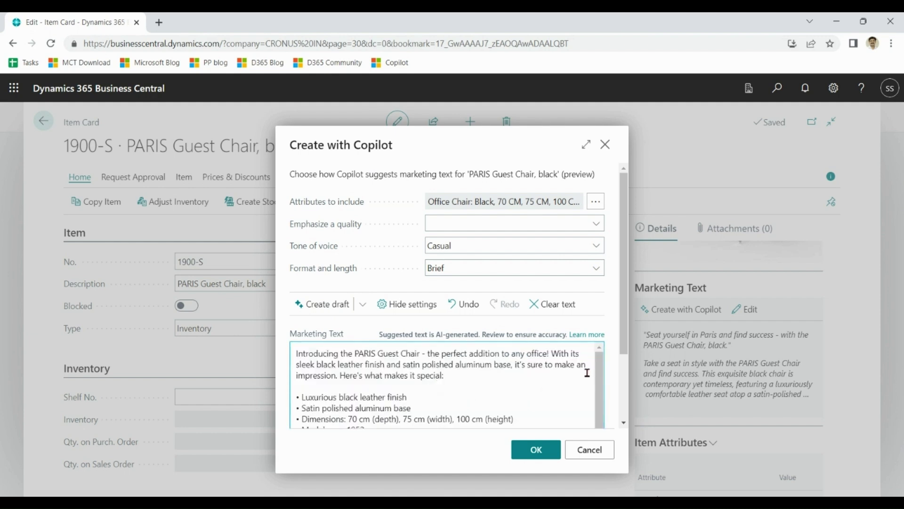
left_click_drag(602, 375, 602, 377)
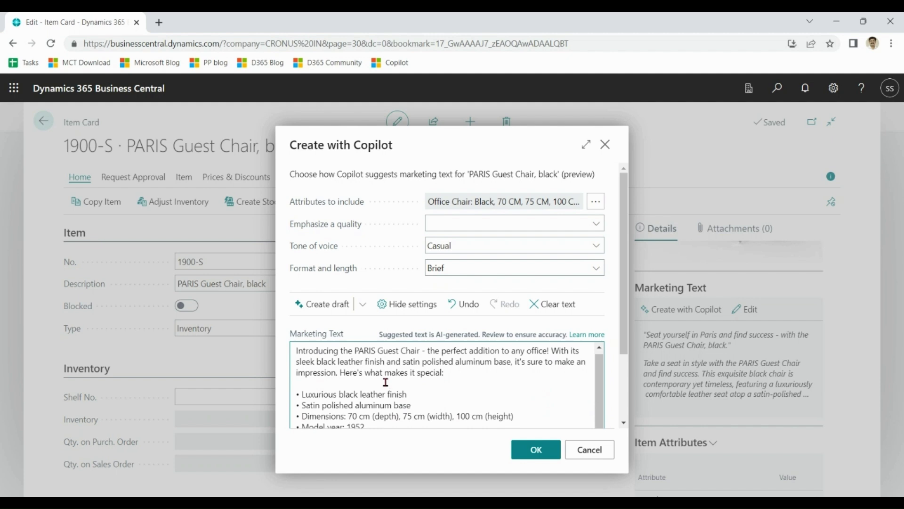
key("Return")
key("Up")
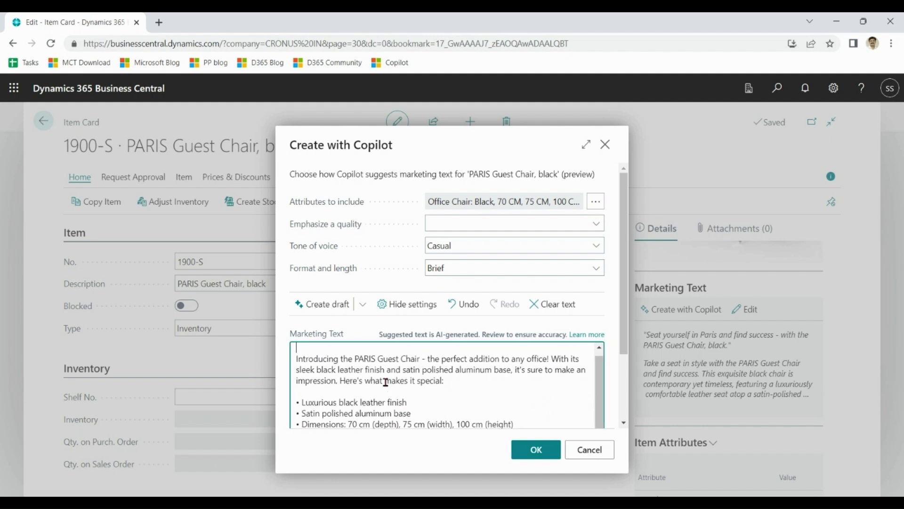
type("Hello")
left_click(540, 452)
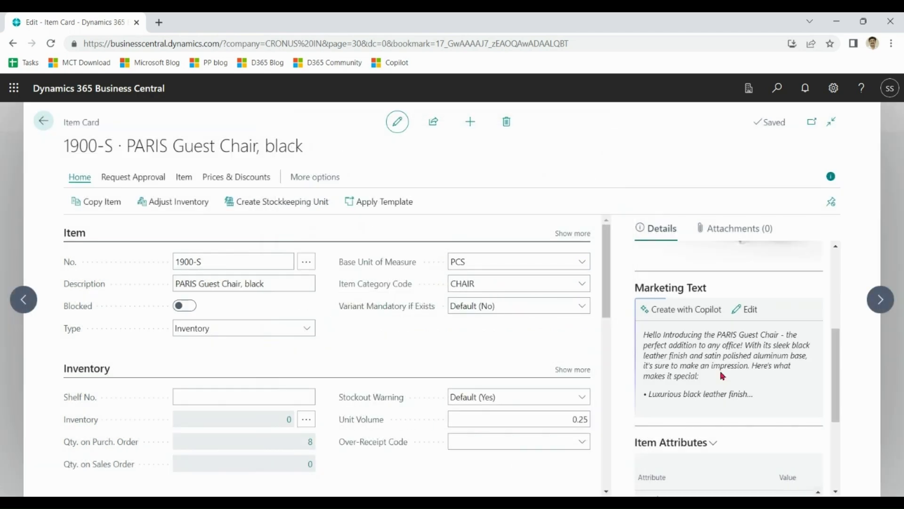